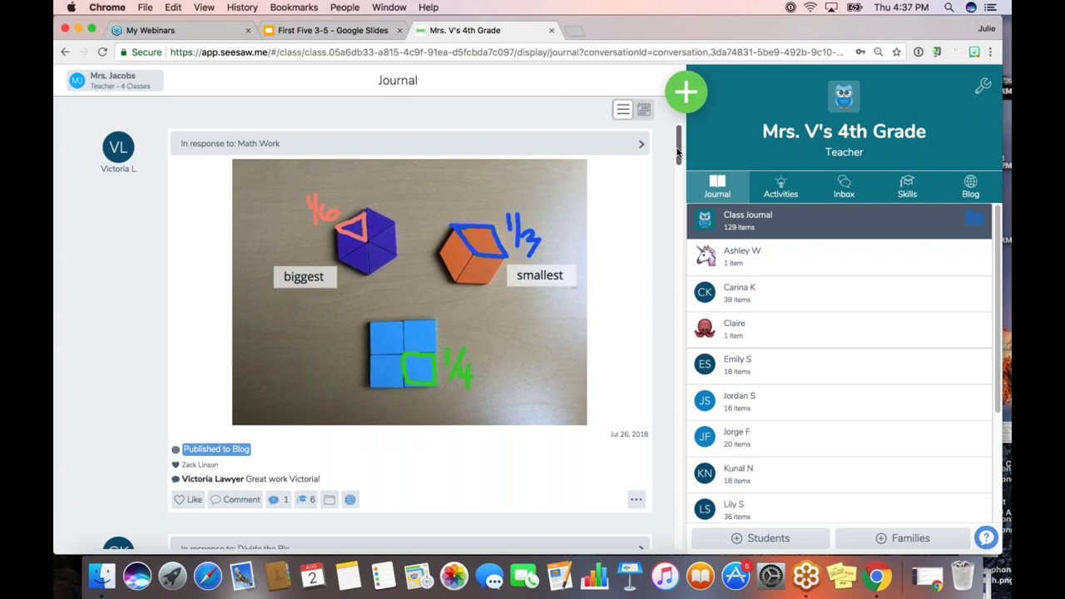
- Look through the student posts in the class journal and open the Activity Library
scroll(676, 173, "down", 1)
scroll(677, 173, "down", 5)
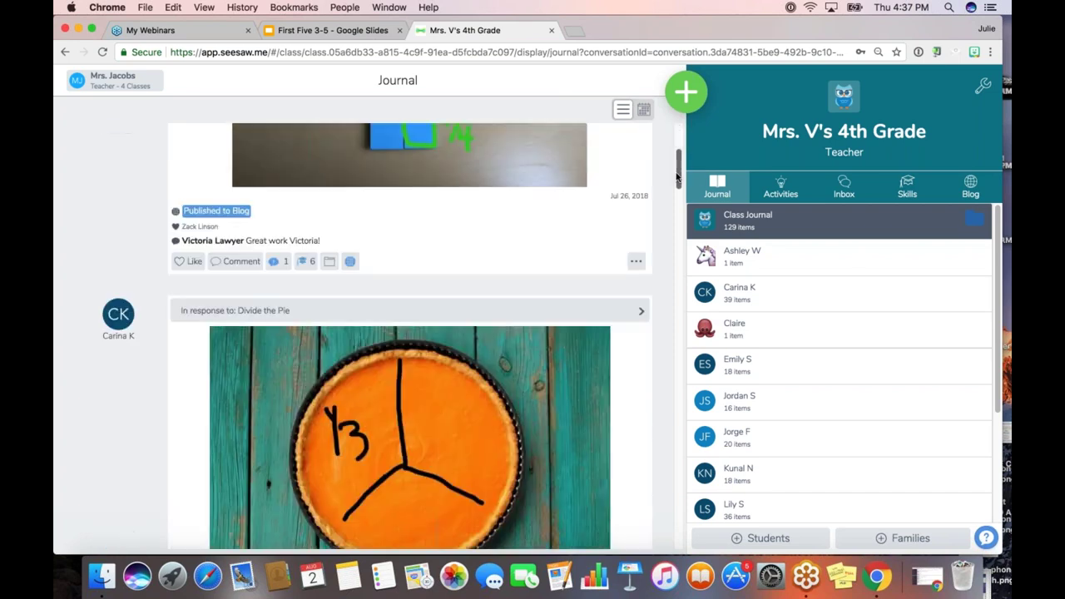
scroll(677, 176, "down", 1)
mouse_move(676, 175)
left_mouse_down()
mouse_move(676, 234)
mouse_move(678, 146)
mouse_move(677, 195)
left_mouse_up()
scroll(483, 142, "up", 4)
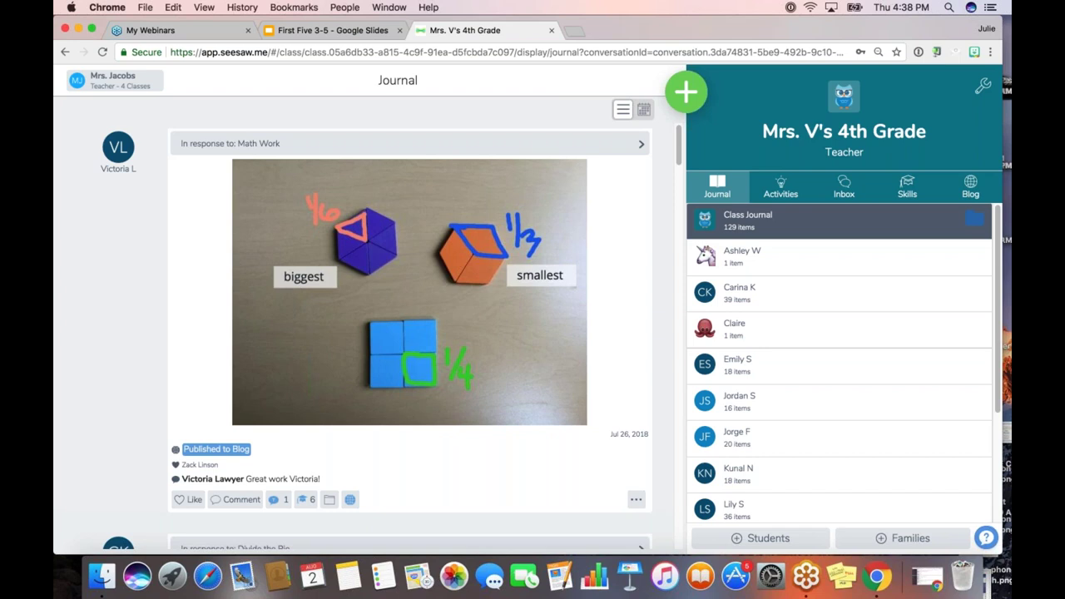
left_click(679, 98)
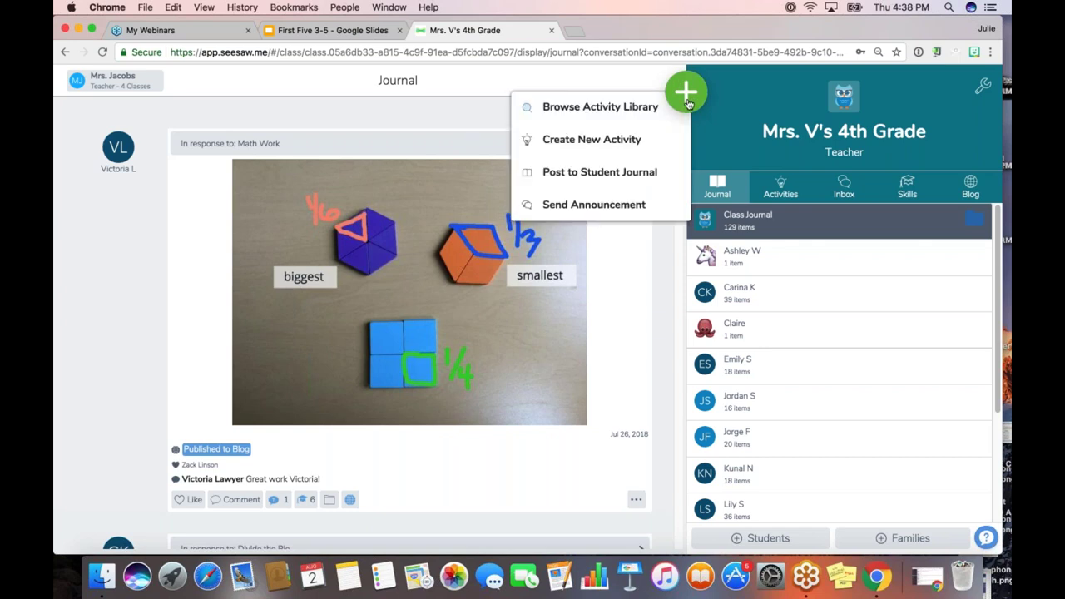
left_click(647, 110)
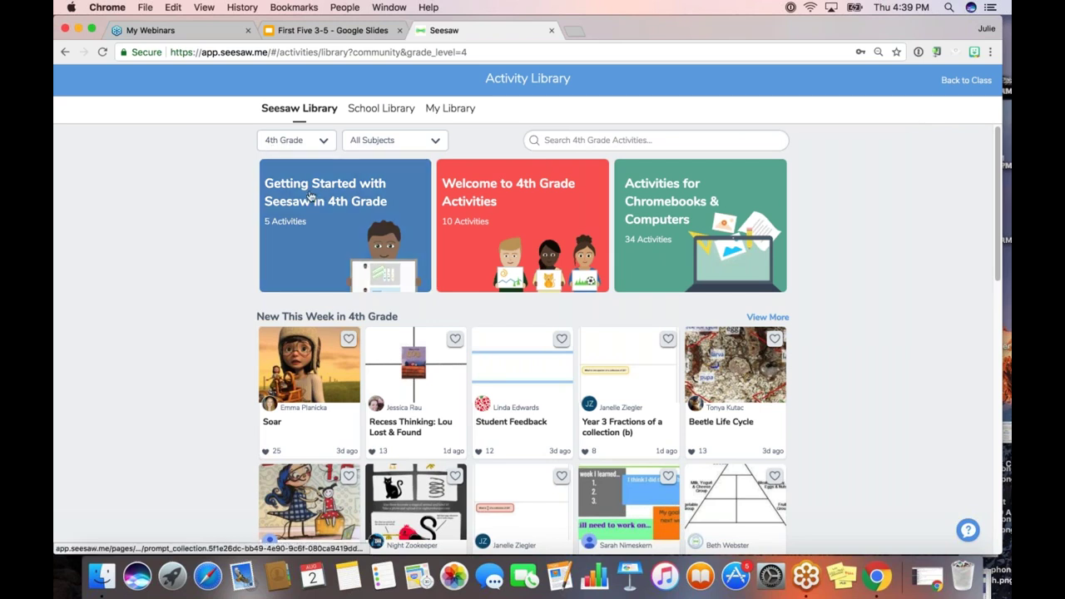
- Review the grade-level and subject filter options offered in the Seesaw Library
left_click(324, 142)
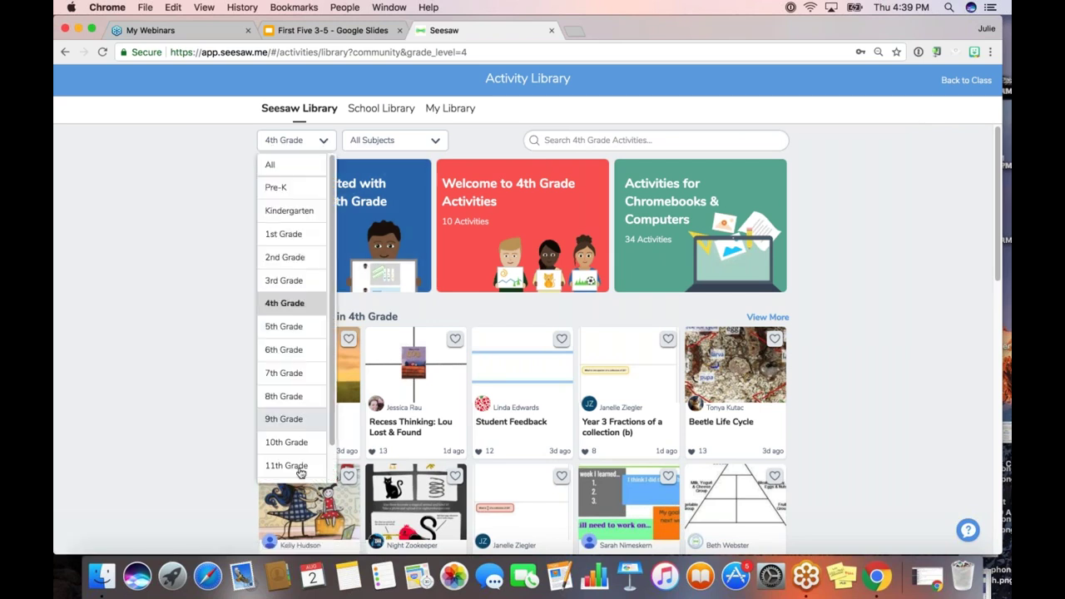
scroll(304, 390, "down", 2)
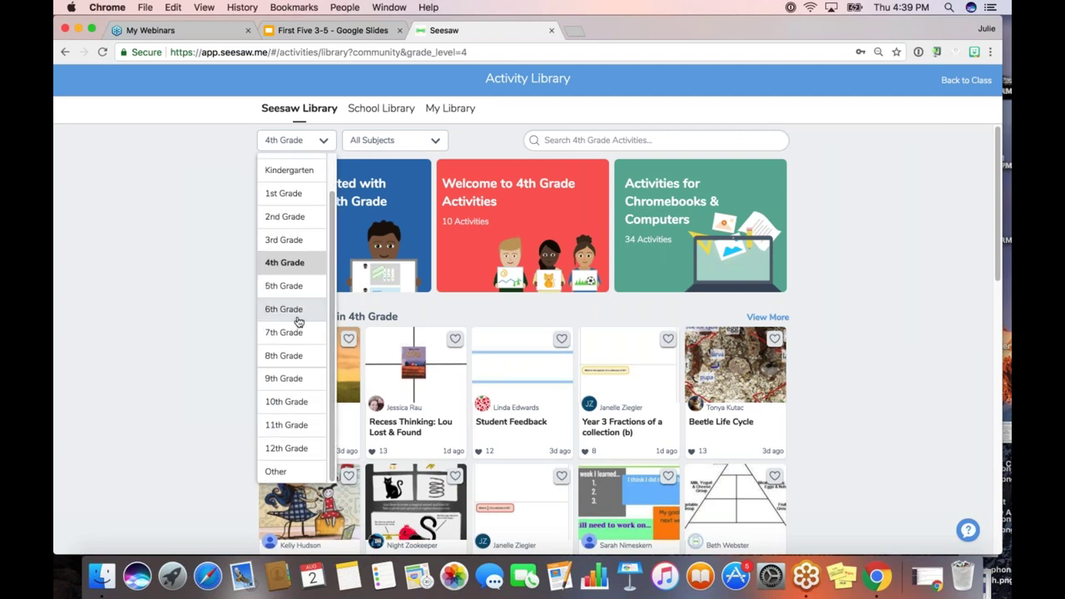
left_click(200, 336)
left_click(394, 140)
scroll(444, 260, "down", 3)
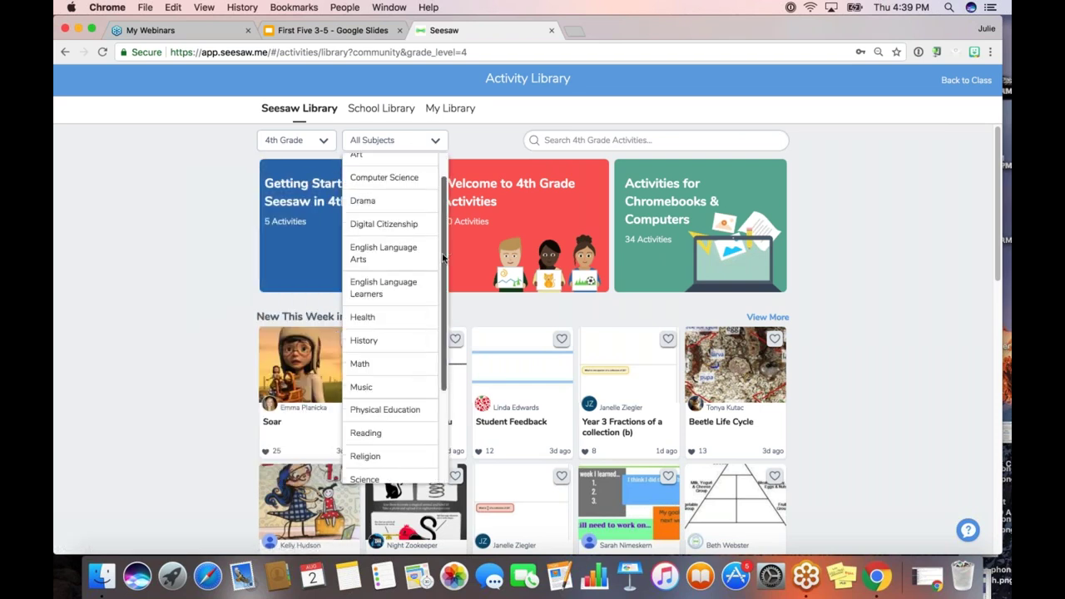
scroll(443, 261, "down", 3)
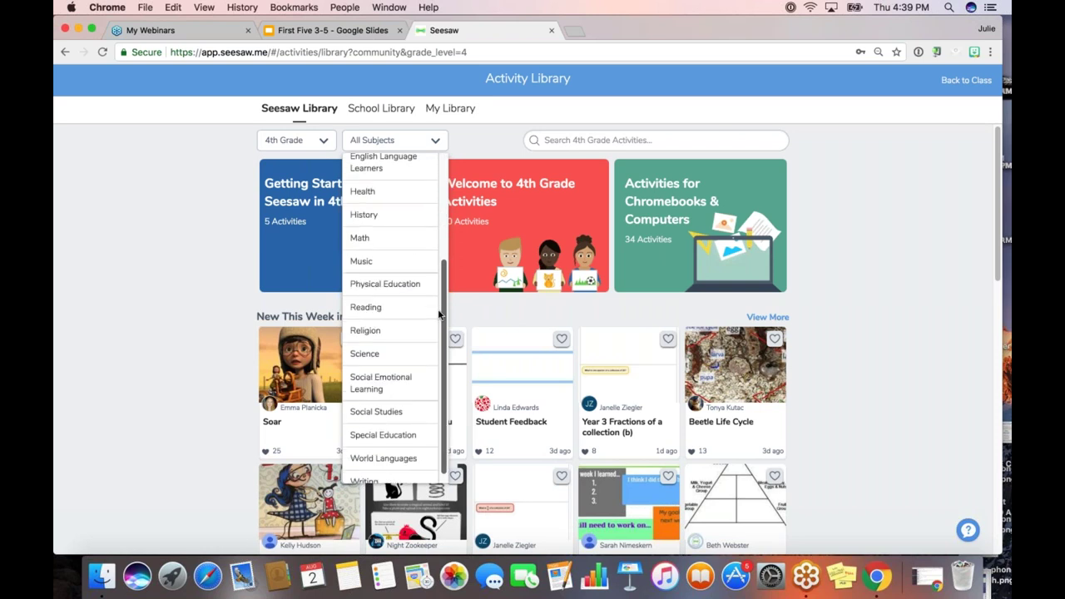
scroll(439, 314, "up", 4)
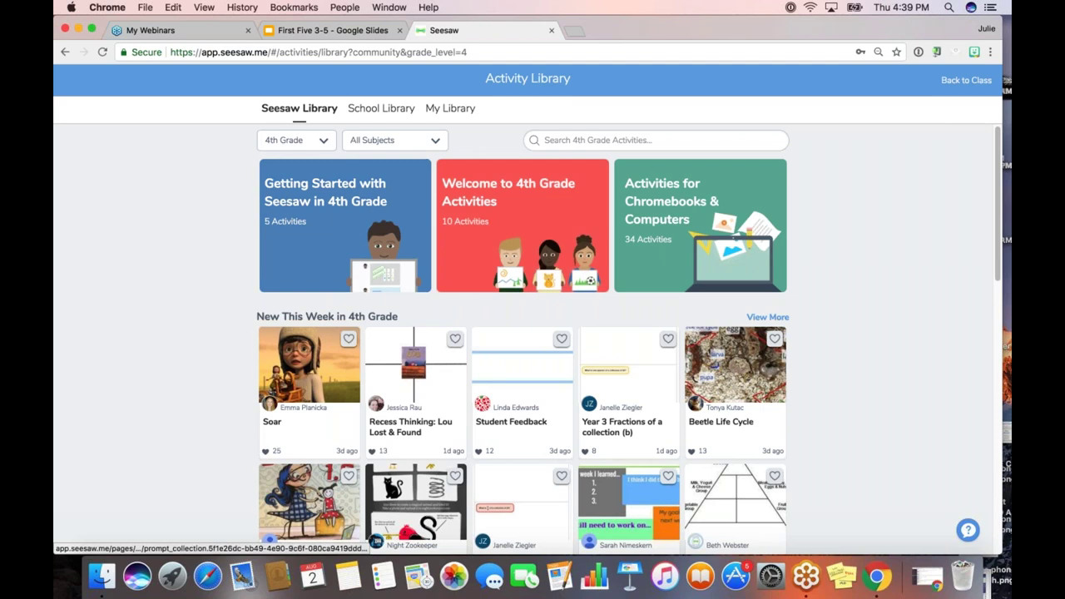
- Open Activity 3: Write and Reflect from the Getting Started with Seesaw in 4th Grade collection, like it and show its additional options
left_click(326, 243)
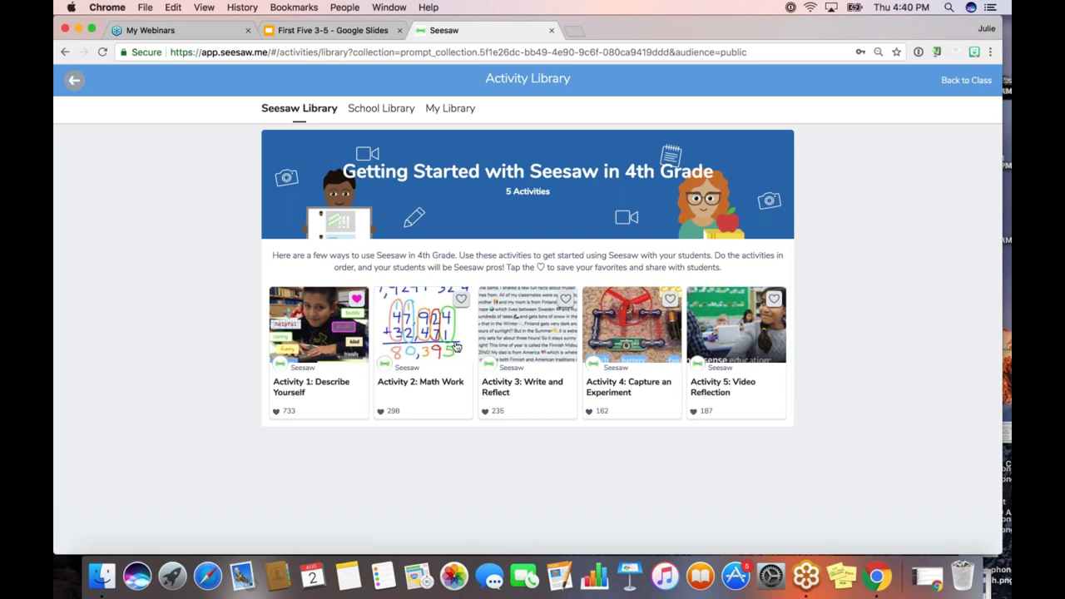
left_click(512, 341)
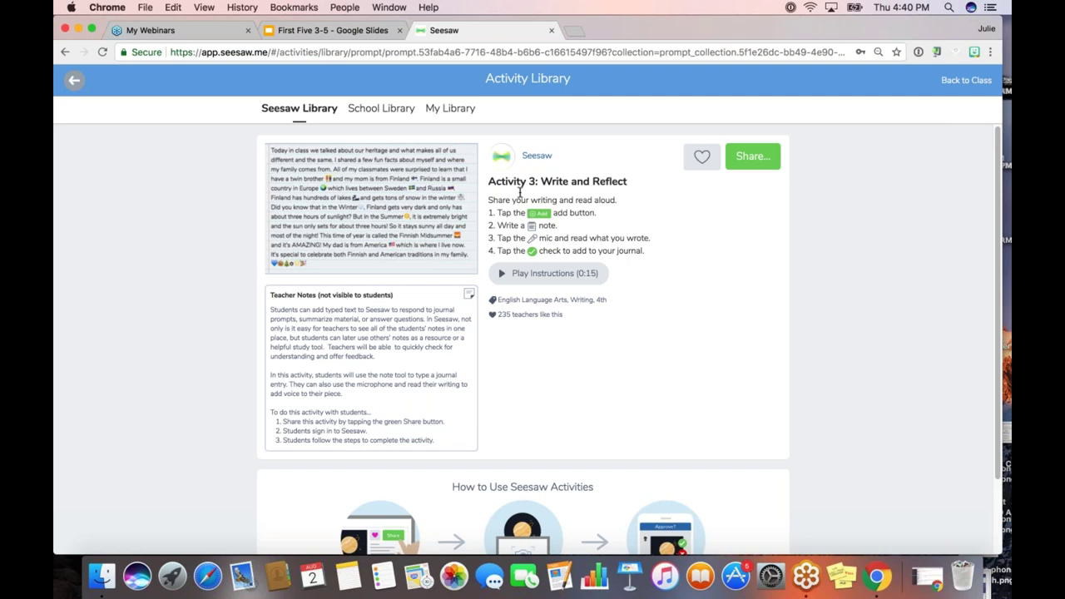
left_click(701, 157)
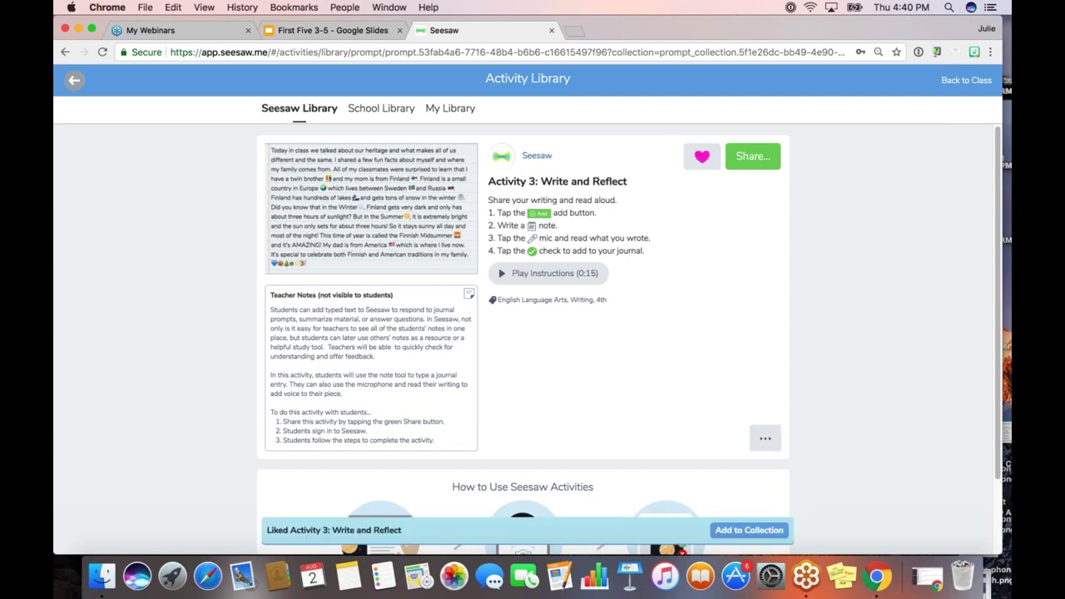
left_click(765, 441)
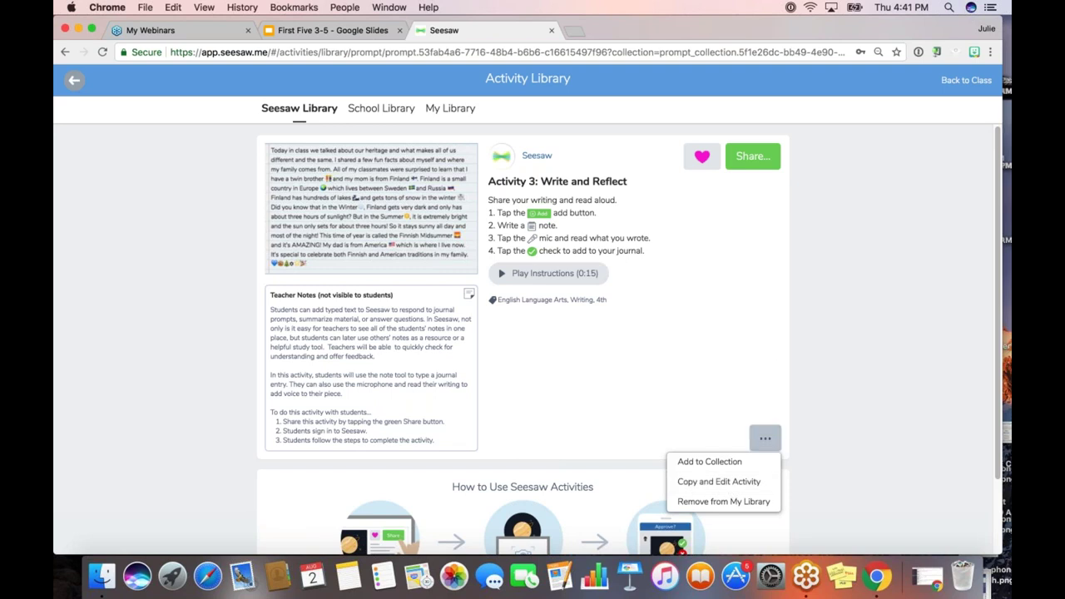
- Share the Write and Reflect activity with the 4th Grade class, also viewing the options for sharing with other teachers
left_click(752, 156)
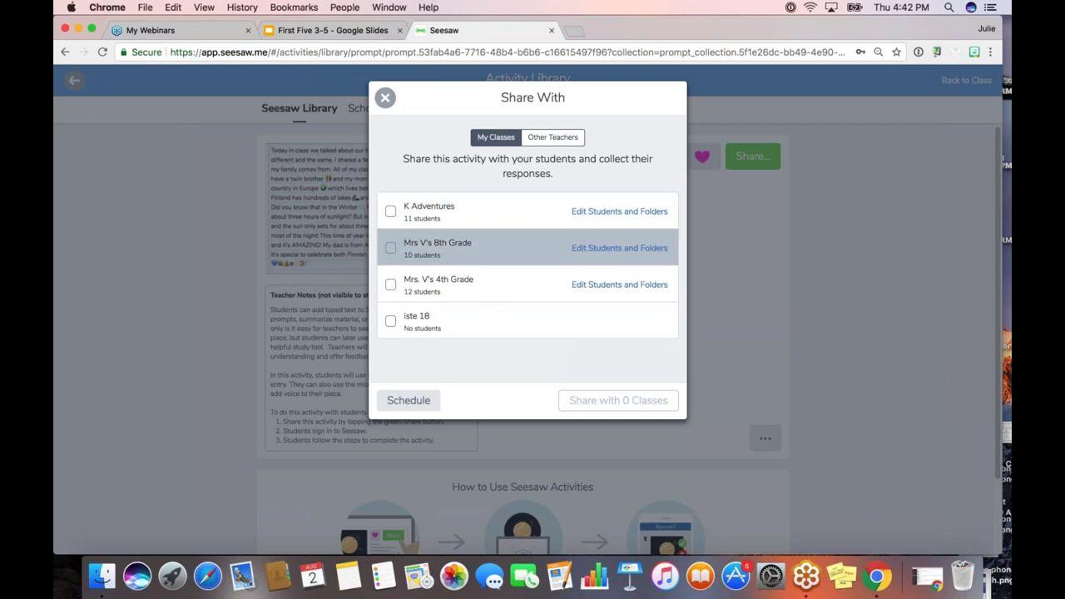
left_click(457, 285)
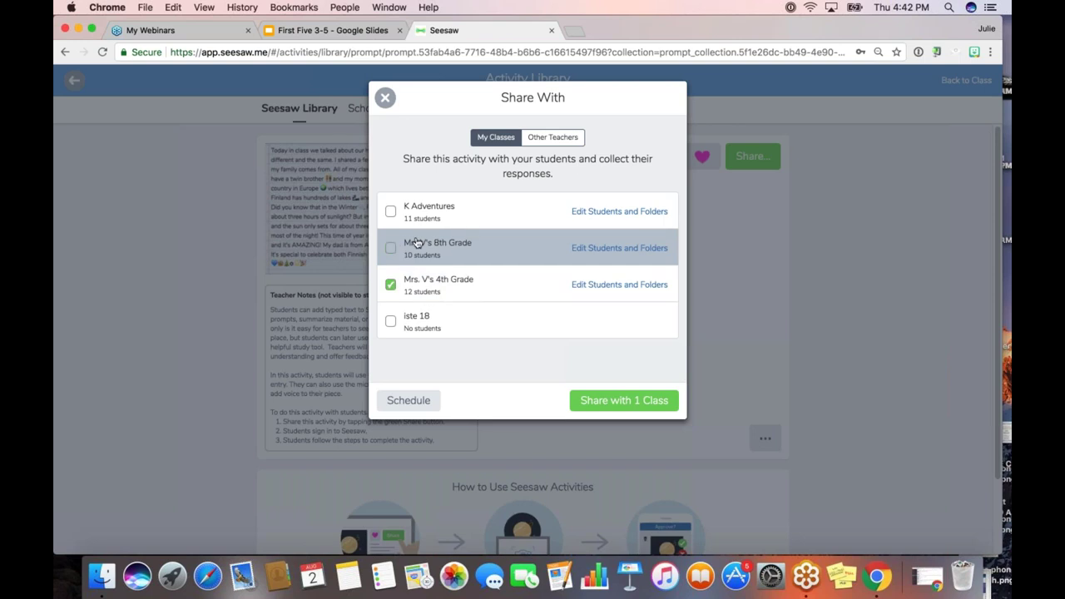
left_click(537, 141)
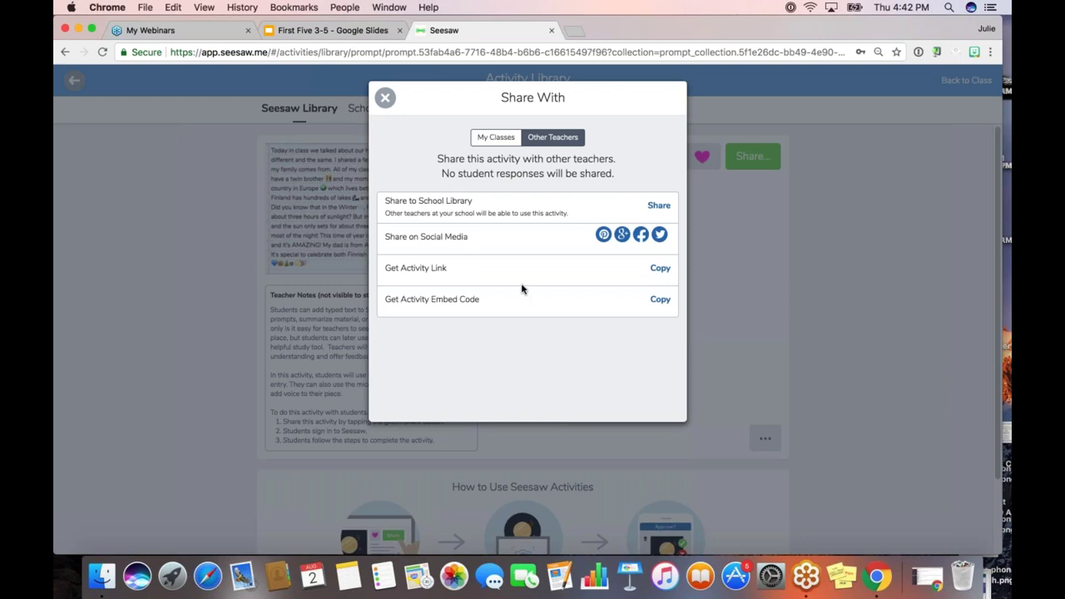
left_click(496, 137)
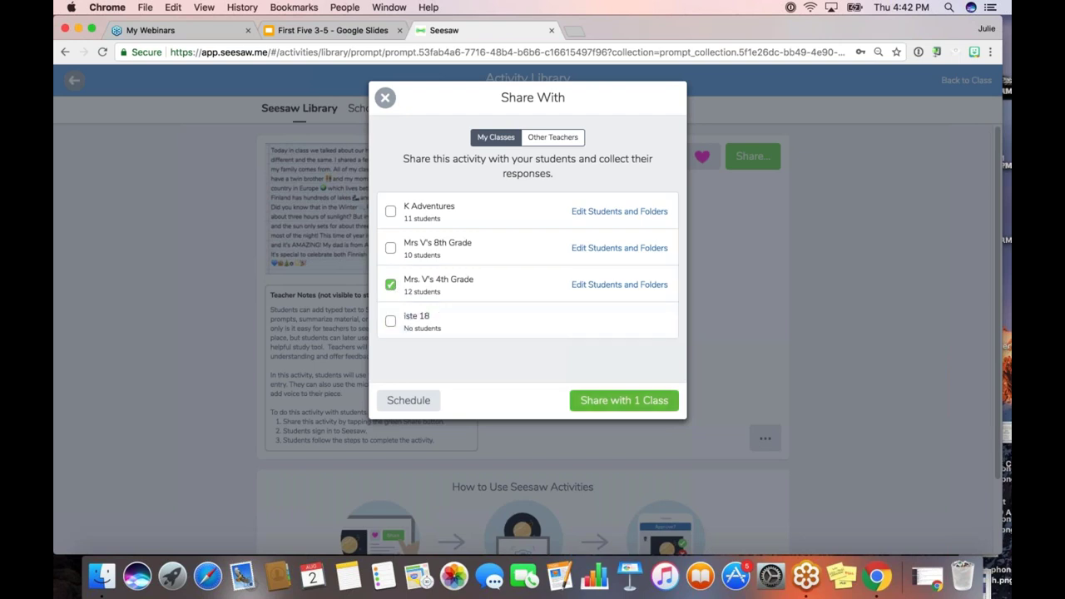
left_click(624, 400)
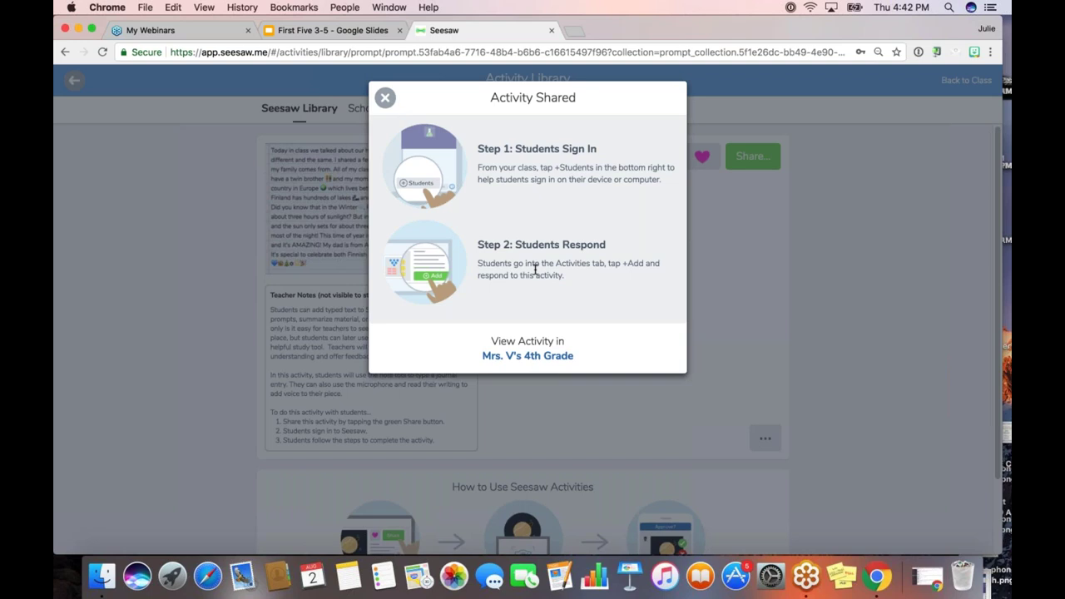
left_click(386, 99)
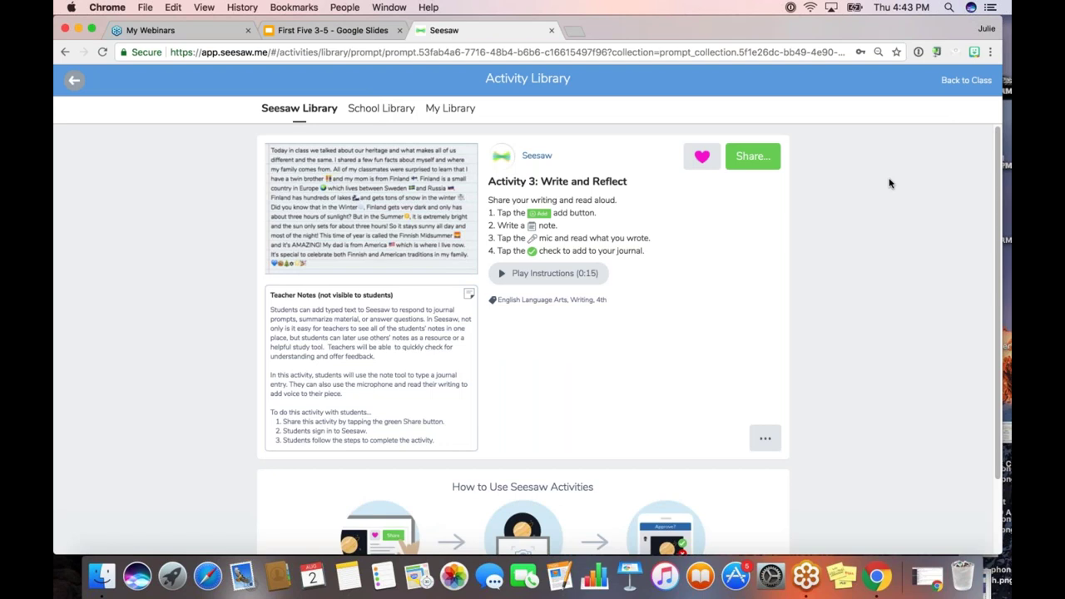
- Return to the class and check the student responses to Activity 3: Write and Reflect among its shared activities
left_click(957, 81)
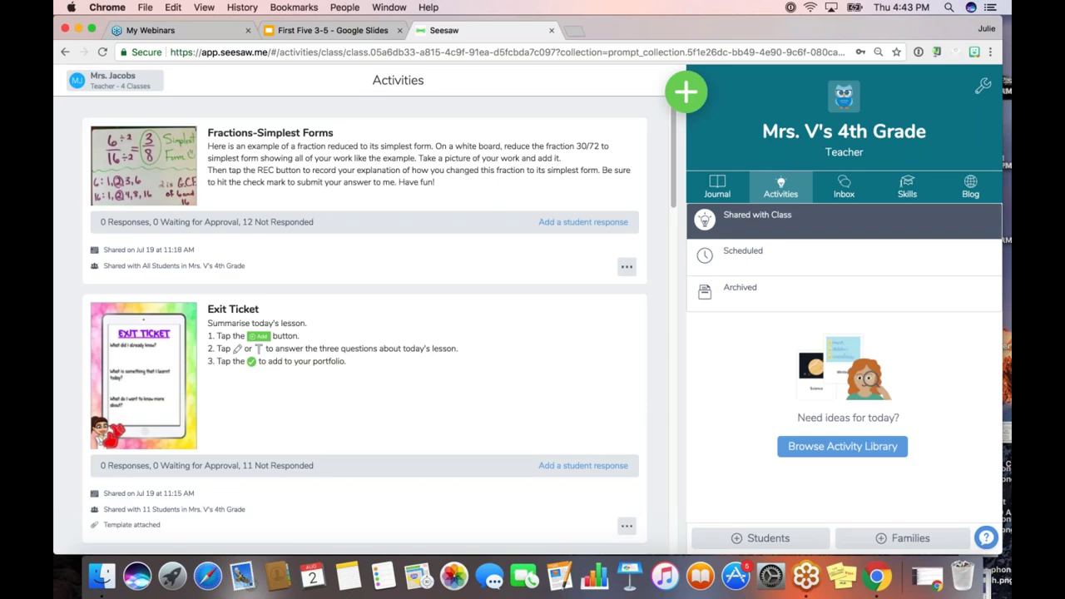
left_click(716, 184)
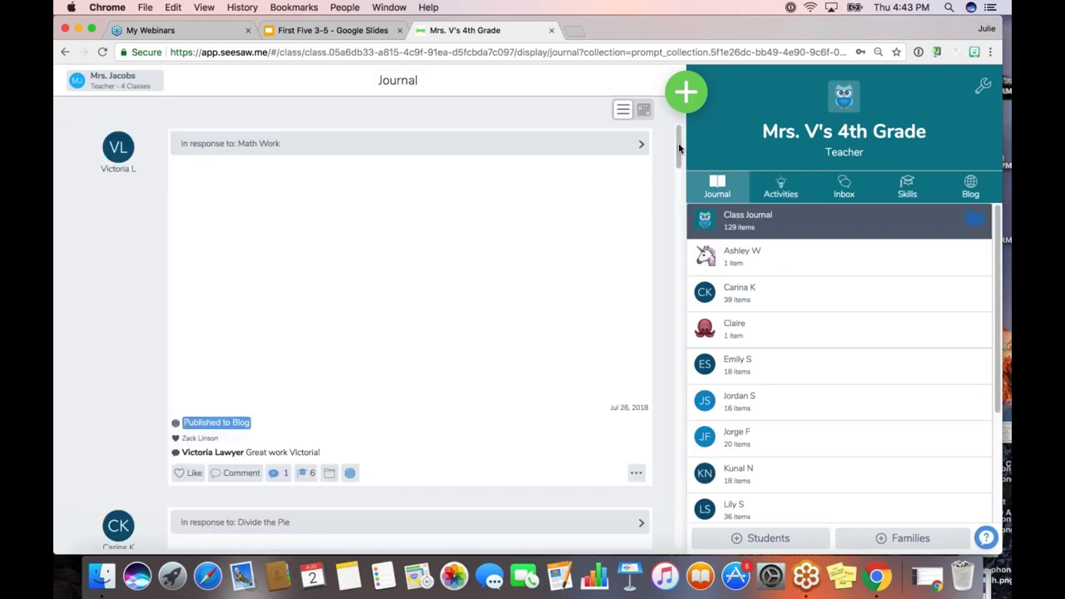
mouse_move(679, 148)
left_mouse_down()
mouse_move(677, 162)
mouse_move(677, 146)
left_mouse_up()
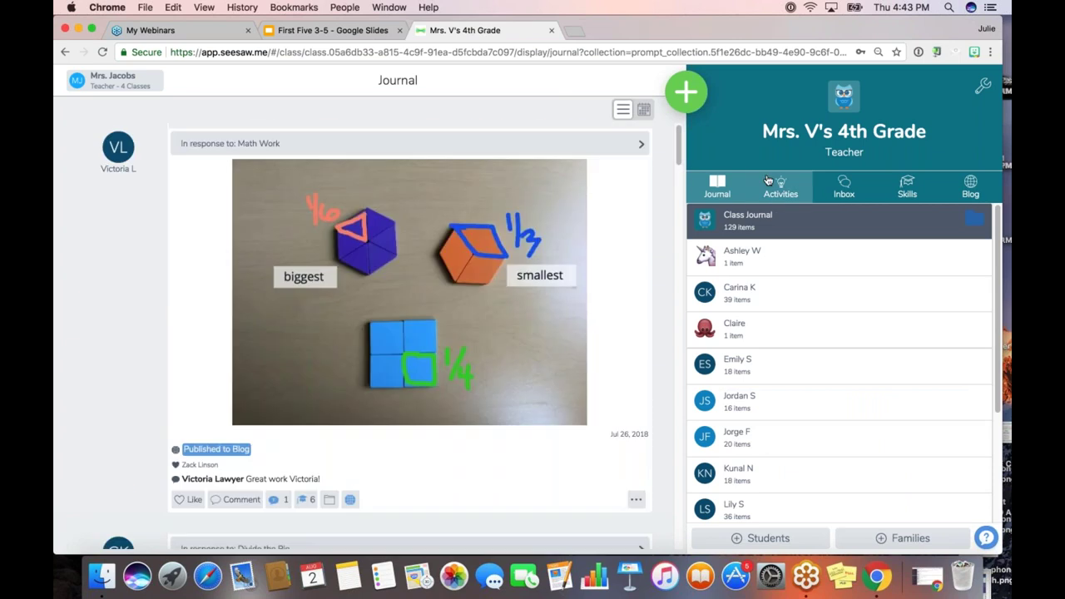
left_click(767, 180)
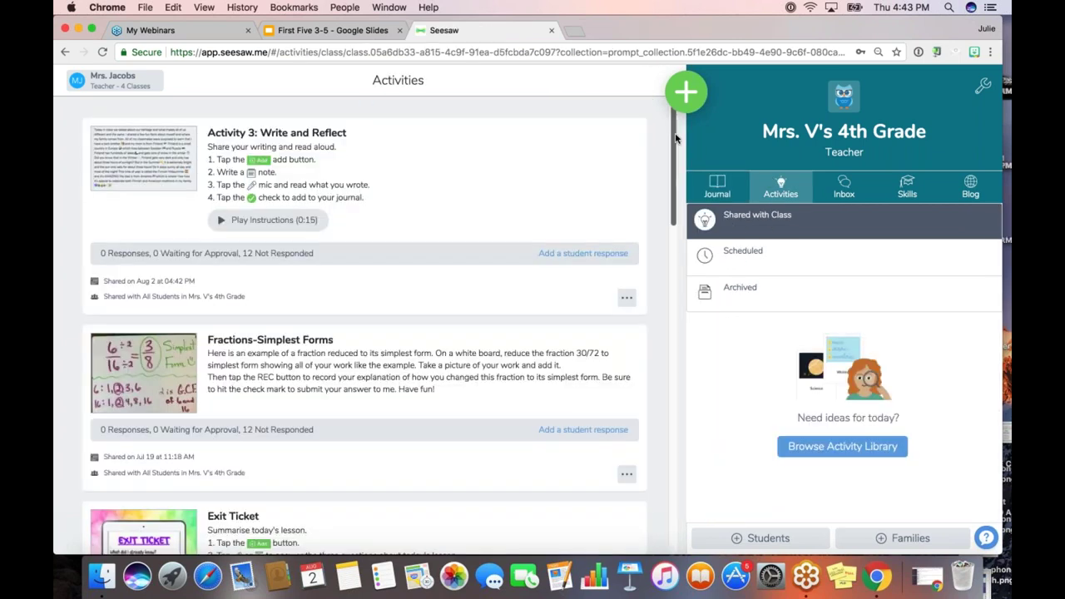
left_click_drag(674, 139, 674, 147)
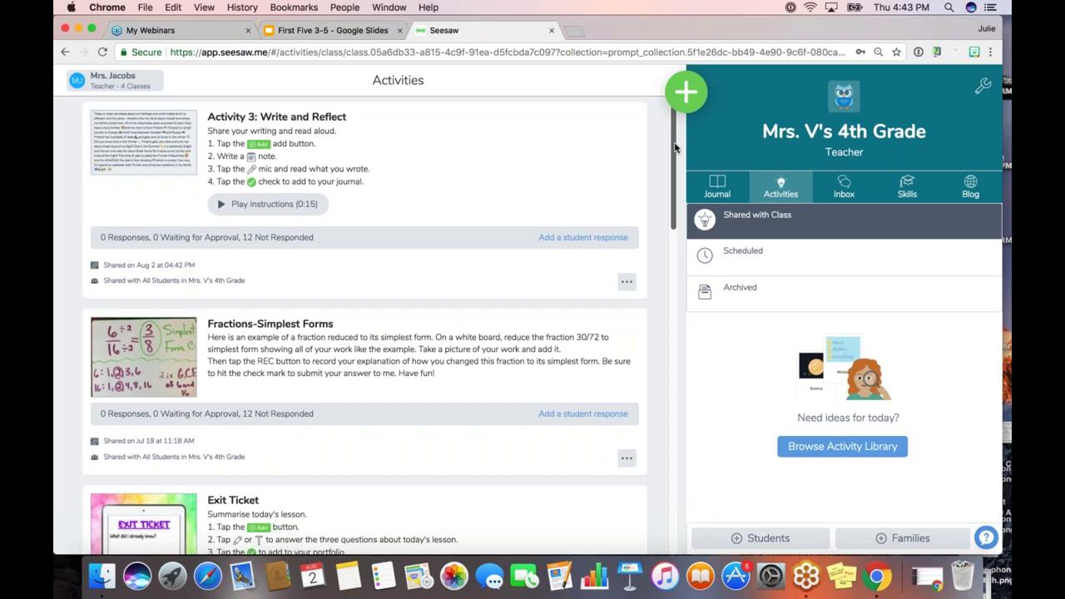
scroll(675, 147, "down", 1)
scroll(678, 129, "up", 2)
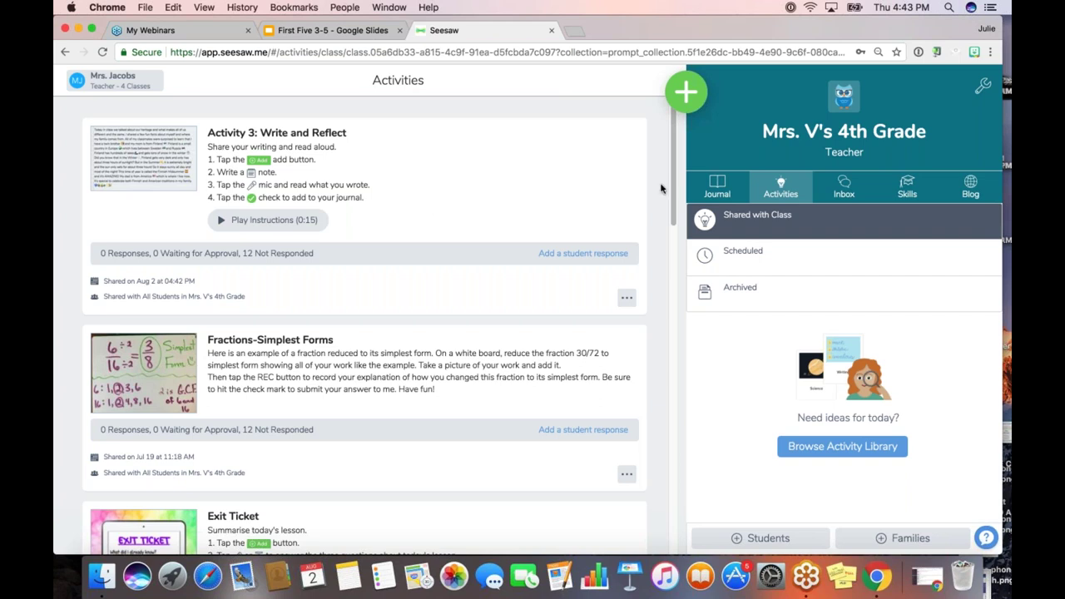
scroll(671, 195, "down", 1)
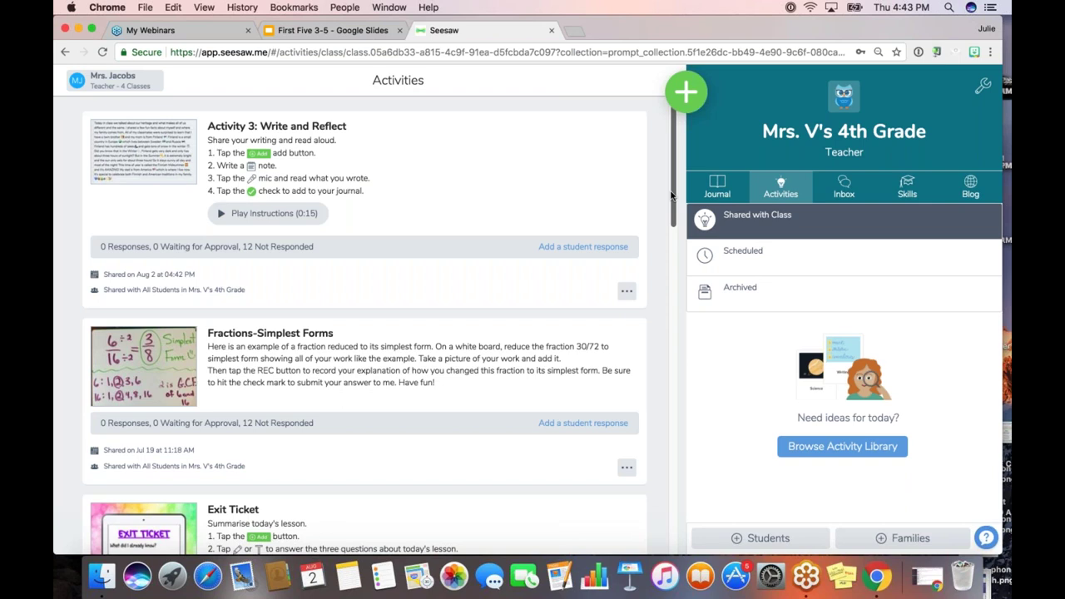
left_click(434, 249)
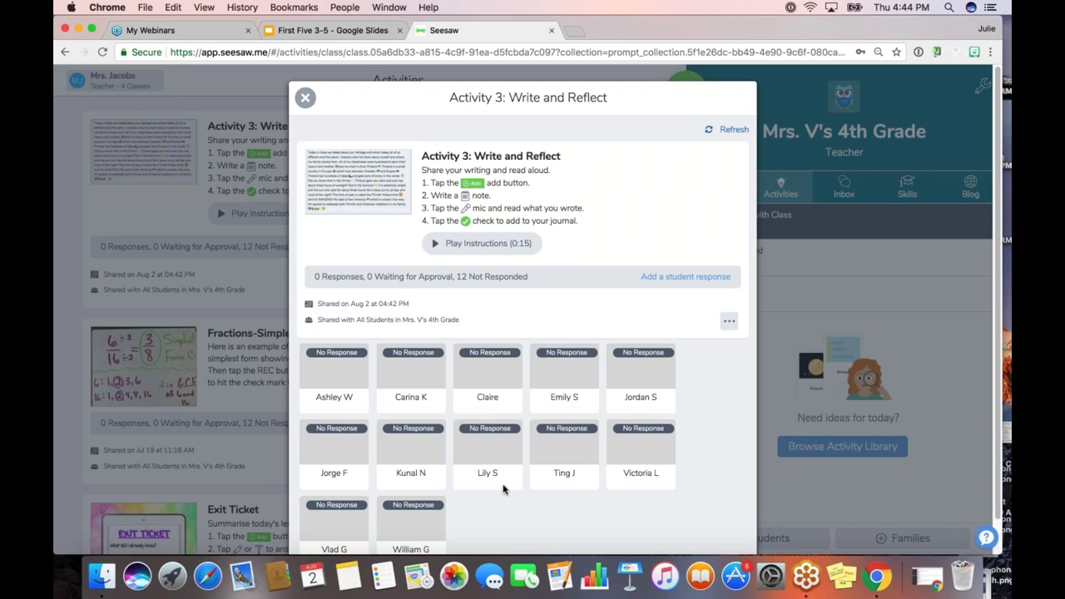
left_click(304, 98)
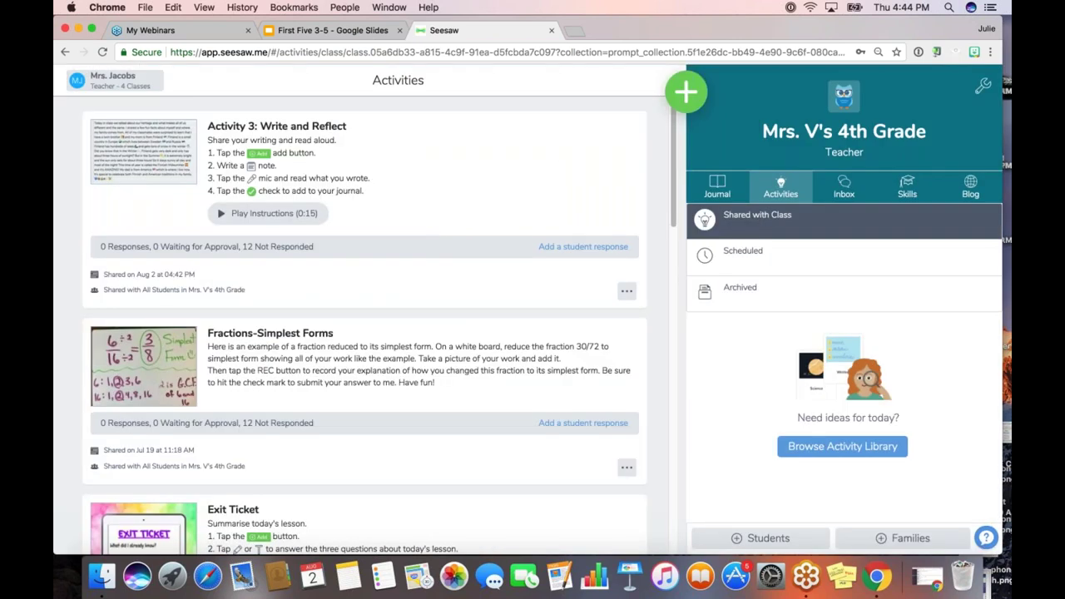
- Switch to the First Five 3-5 presentation in Google Slides and present it from slide 9 through slide 11
left_click(331, 32)
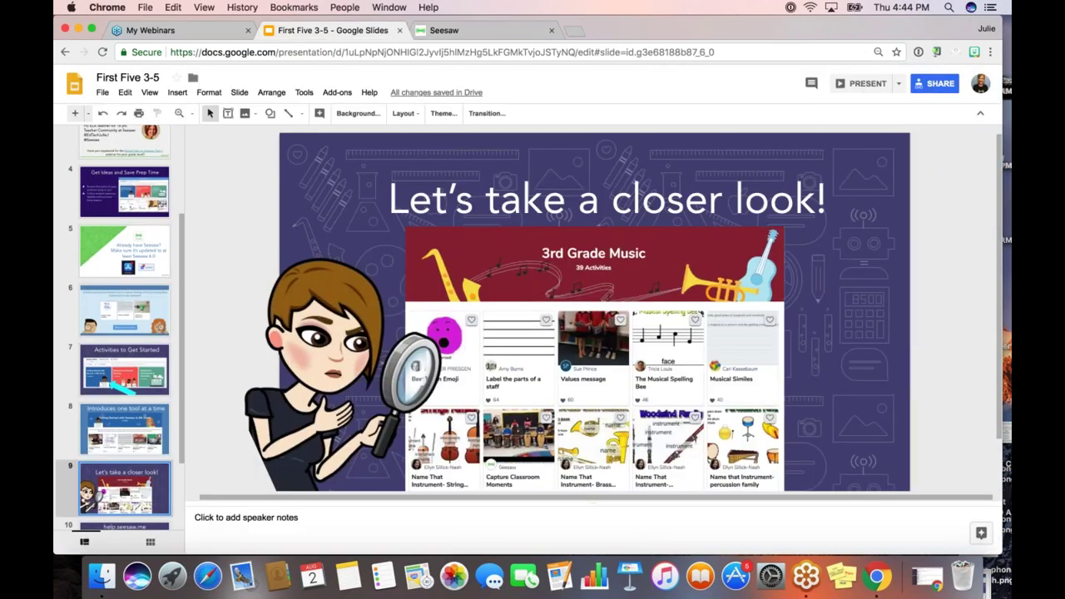
left_click(862, 84)
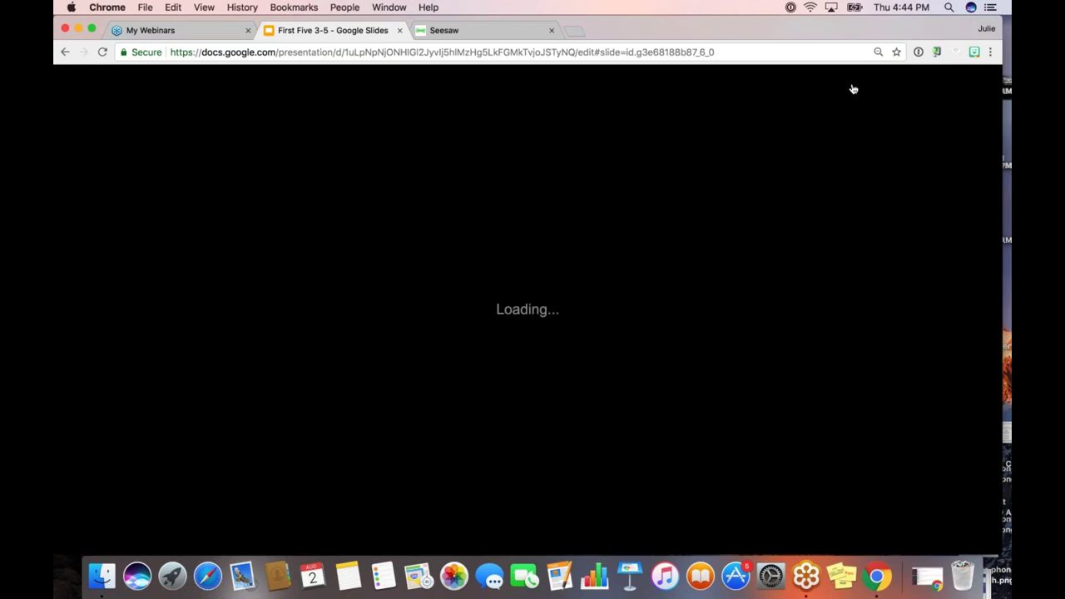
key("Escape")
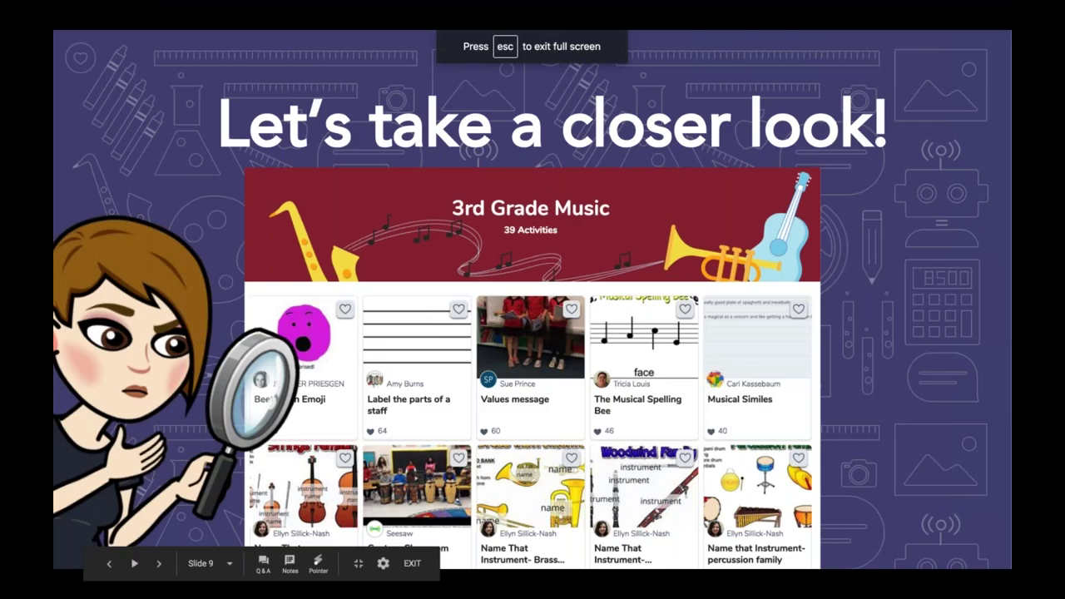
key("Right")
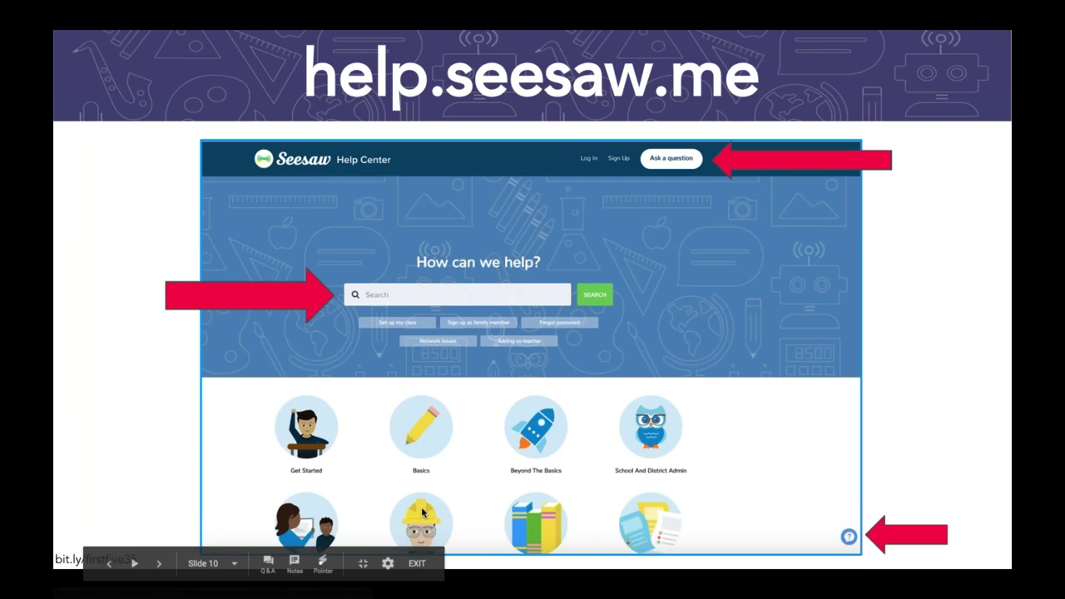
key("Right")
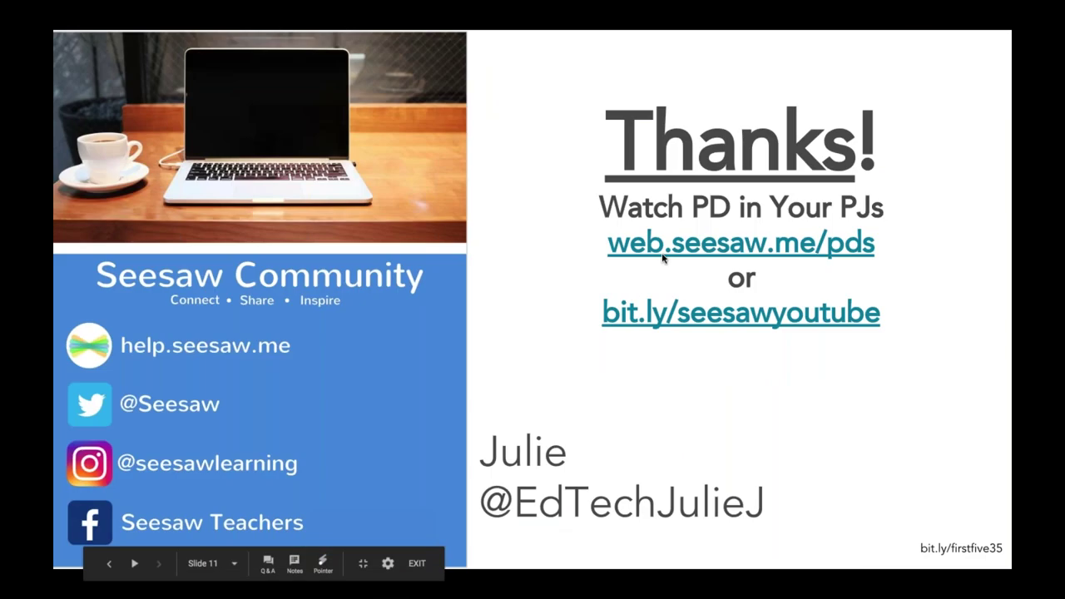
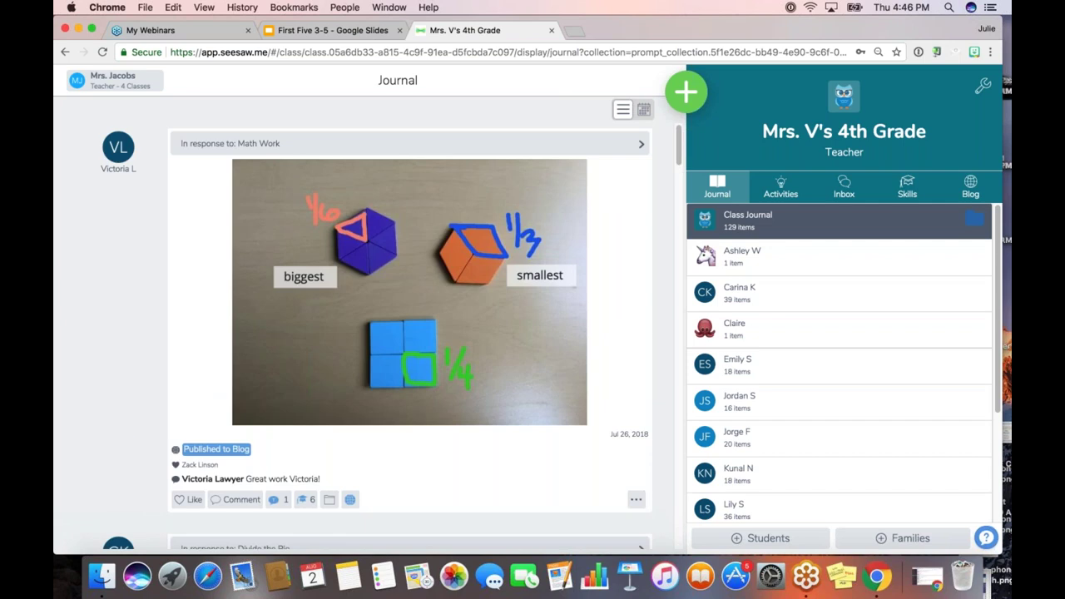
- Show the list of activities shared with the 4th Grade class in Seesaw
left_click(776, 188)
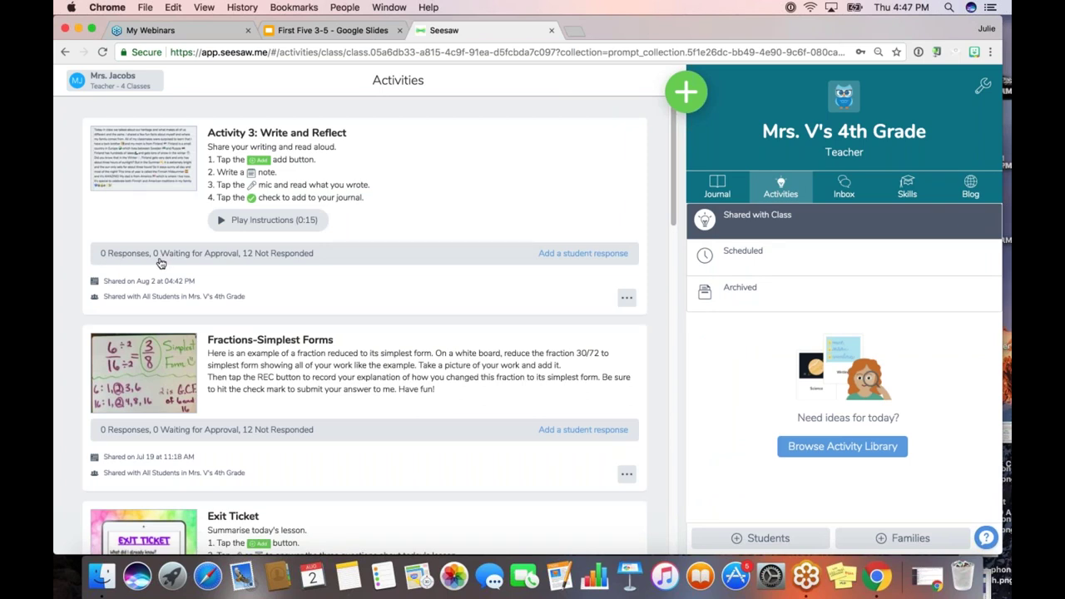
- View the per-student response overview for Activity 3: Write and Reflect twice, returning to the activities list each time
left_click(361, 254)
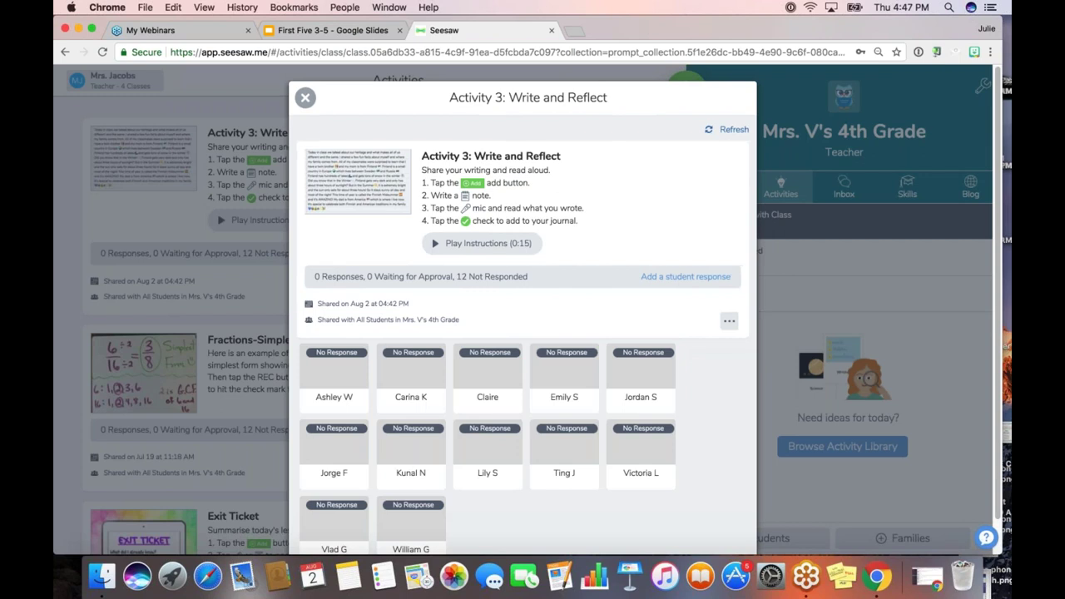
left_click(305, 97)
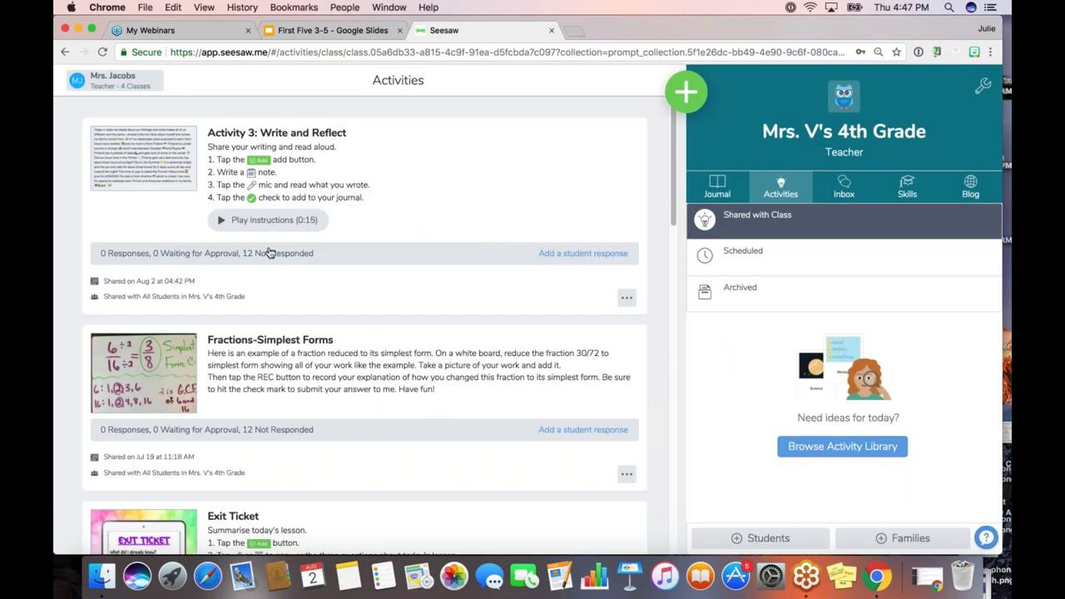
left_click(339, 256)
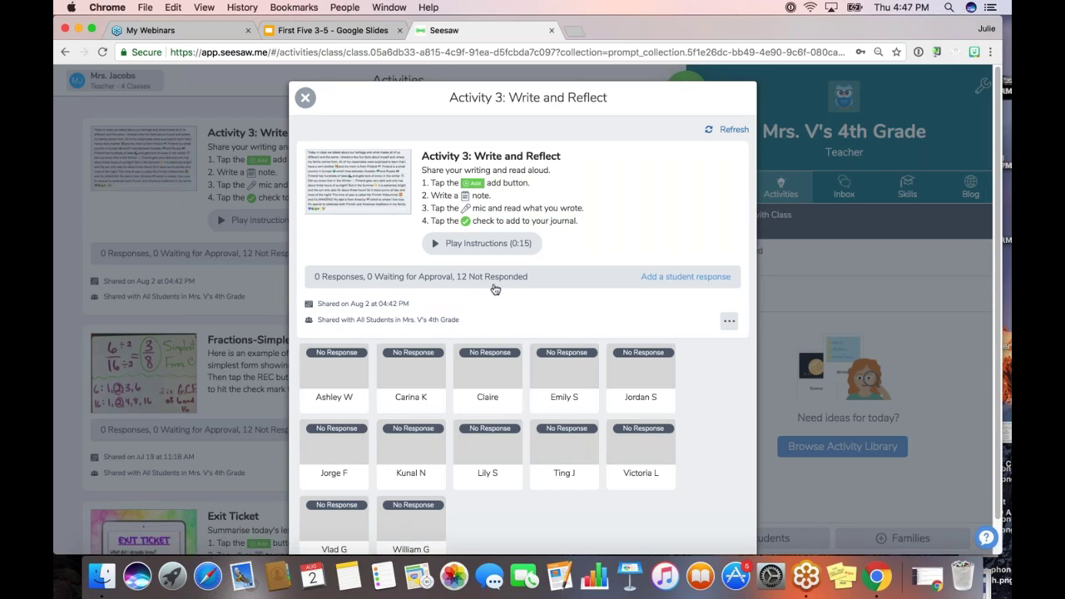
left_click(304, 98)
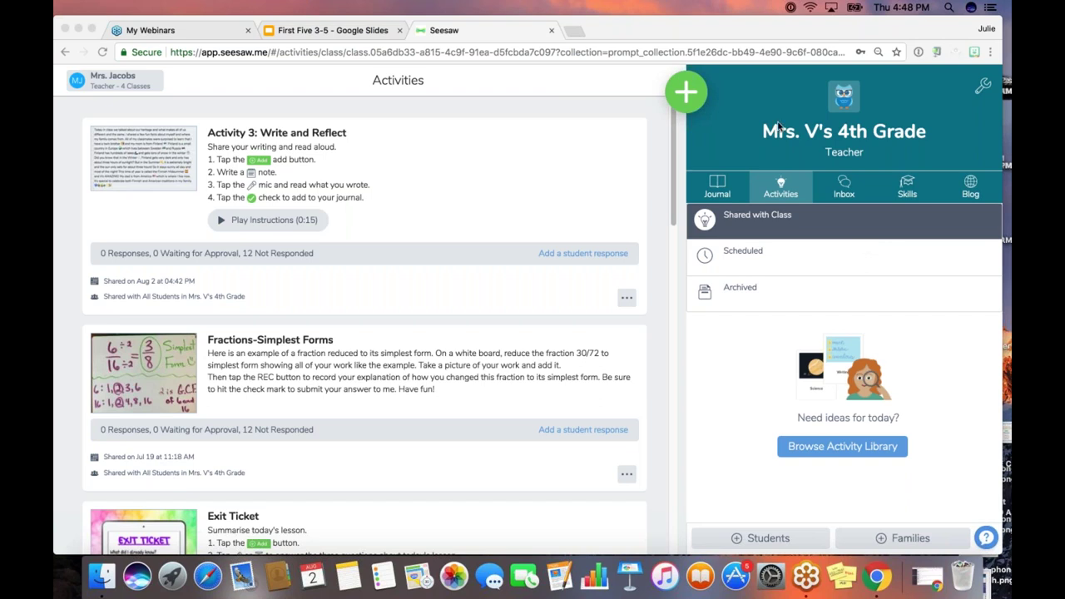
- Look through the class settings of the 4th Grade class, including the student and family options, then close them
left_click(983, 90)
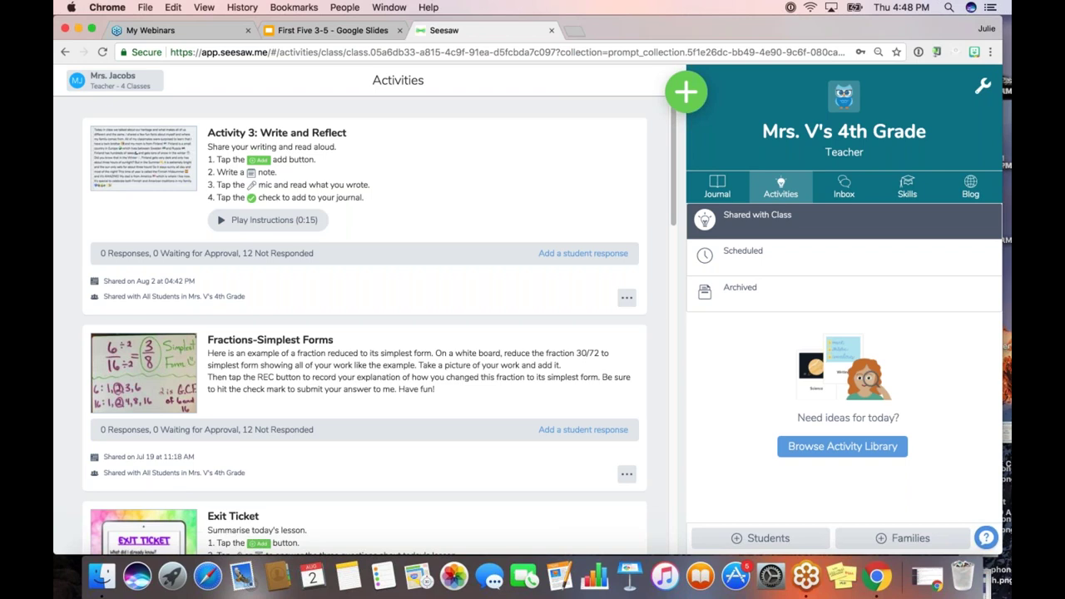
left_click(982, 86)
scroll(522, 246, "down", 3)
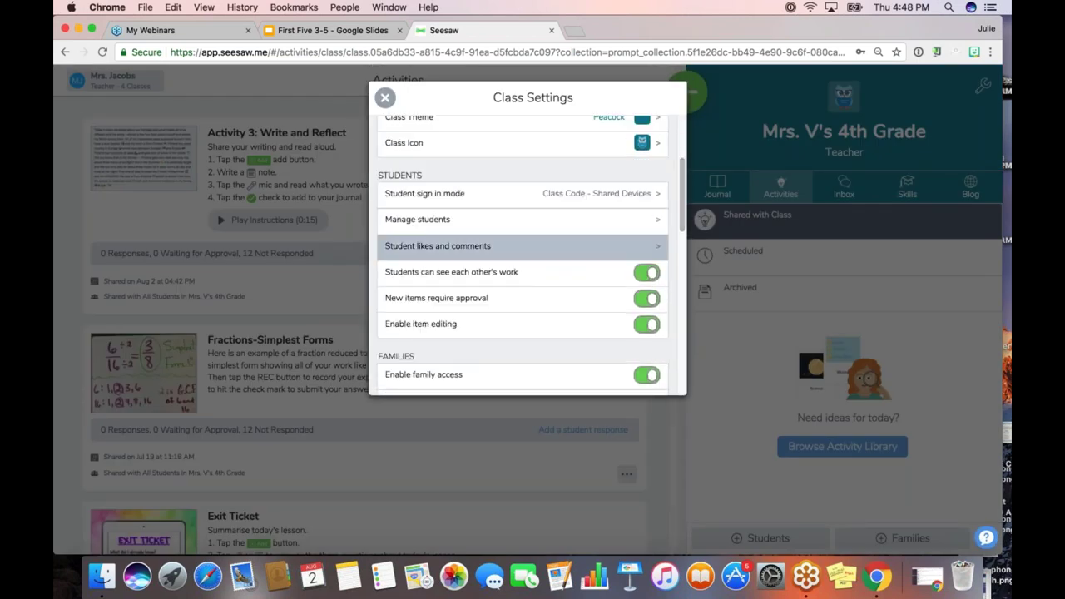
left_click_drag(688, 226, 692, 153)
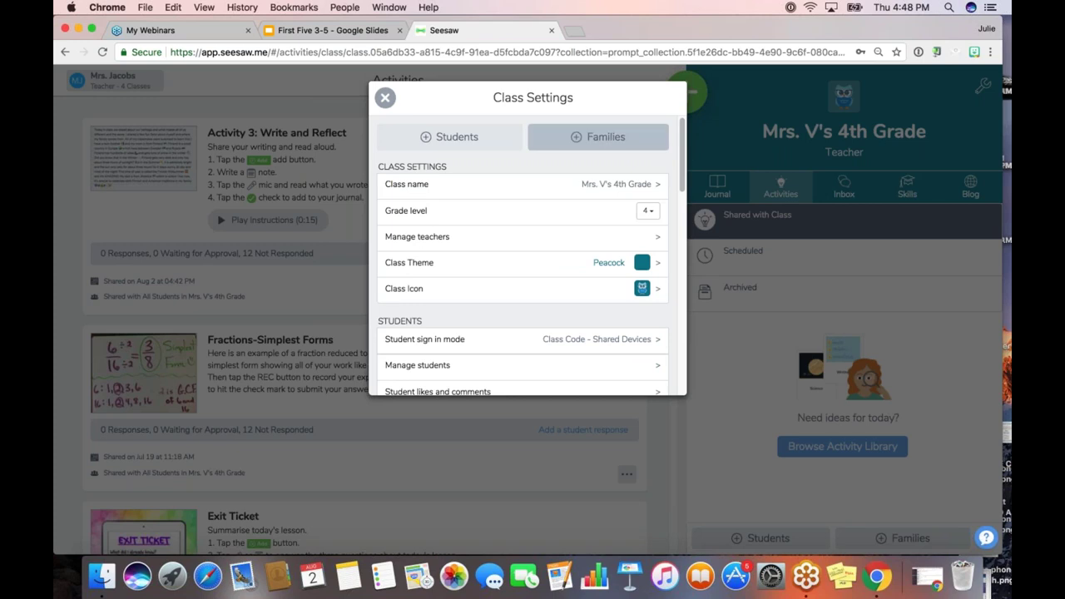
left_click_drag(683, 197, 679, 280)
left_click(385, 97)
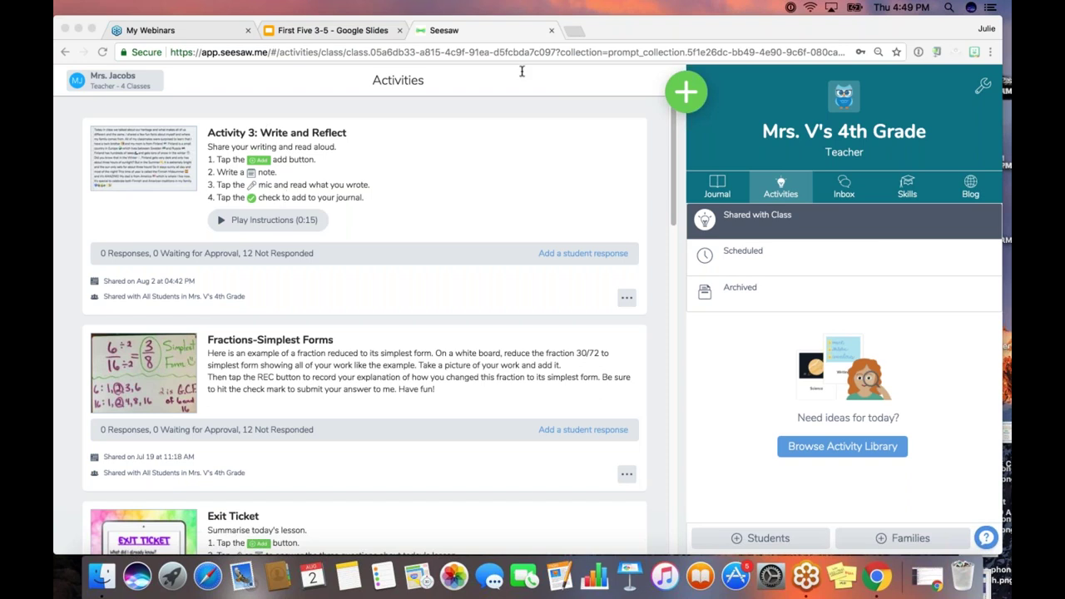
- In a new browser tab, search help.seesaw.me for "shortcuts", open the Seesaw Icon Shortcut article and select its web address
left_click(574, 31)
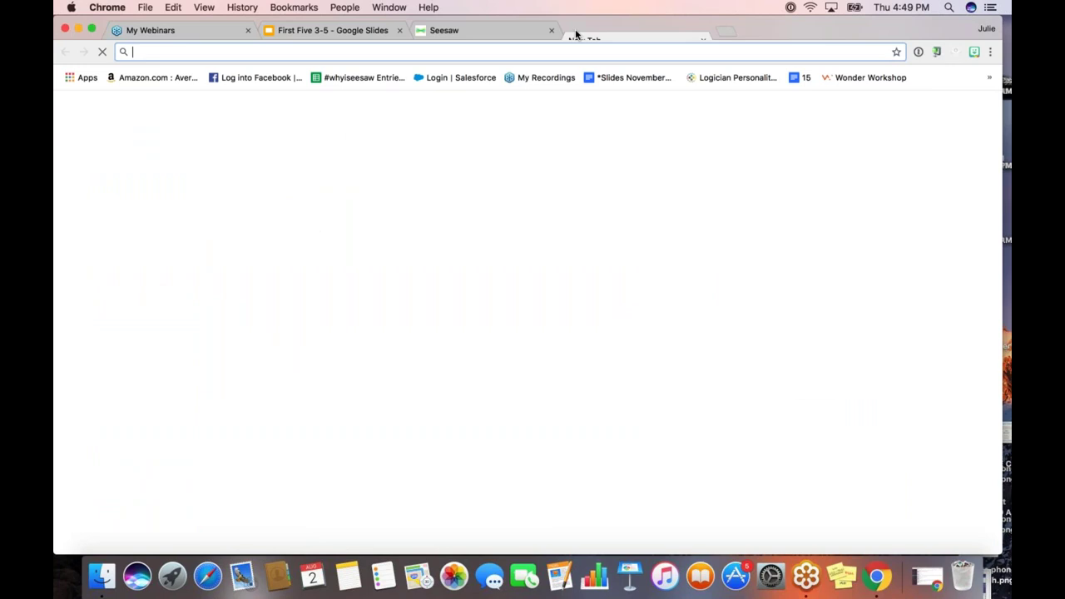
type("he")
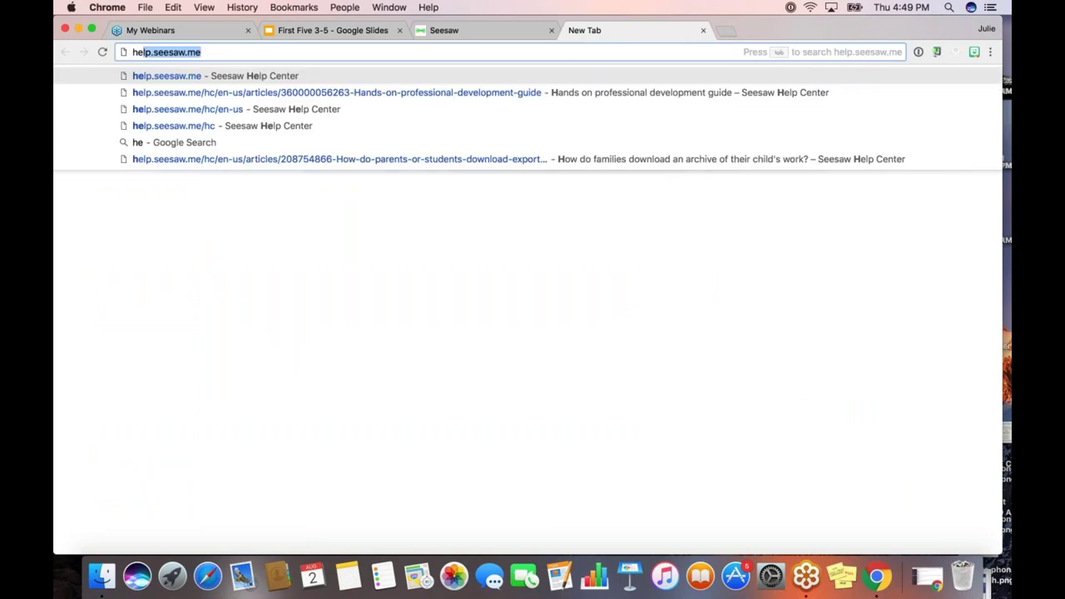
type("lp")
key("Tab")
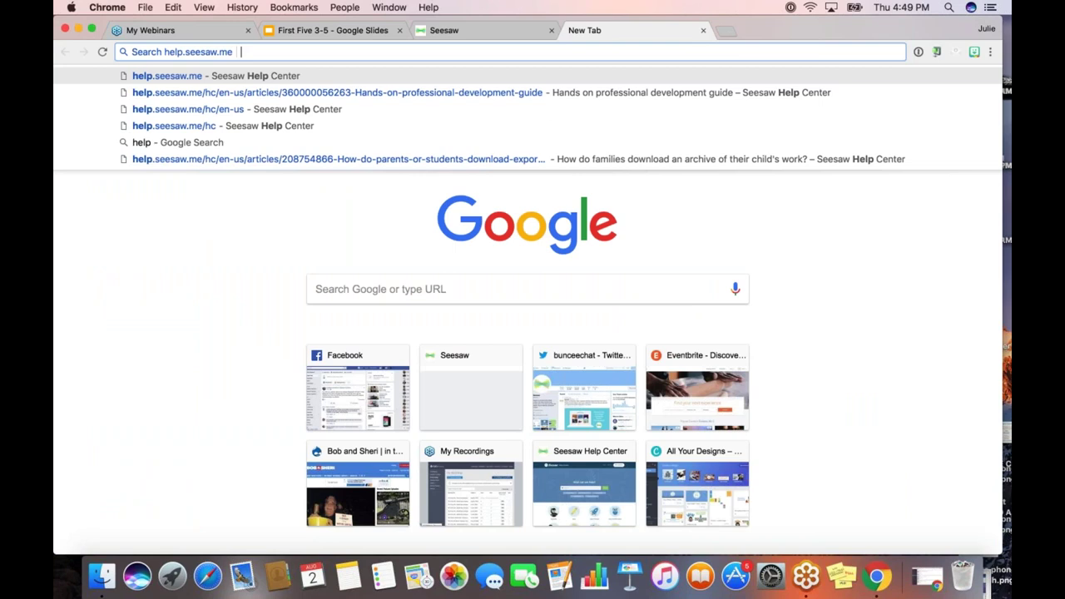
type("shortcuts")
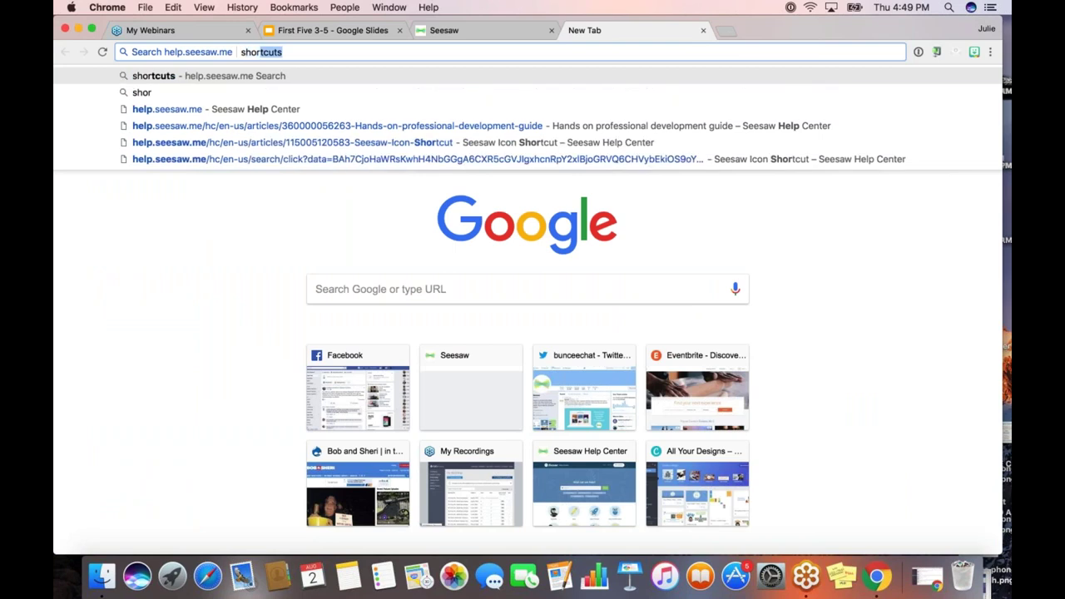
key("Return")
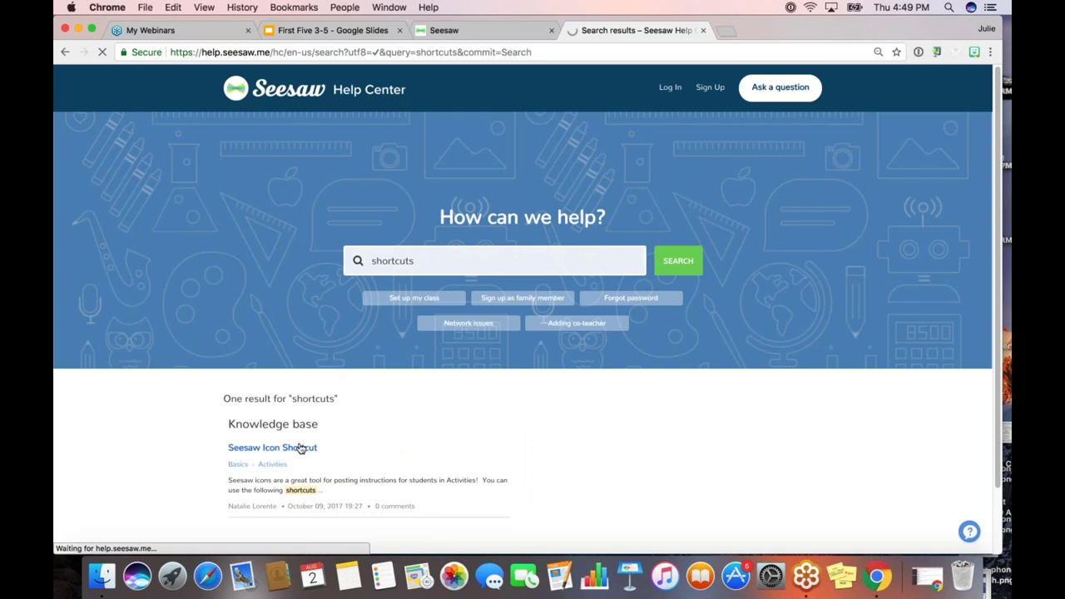
left_click(301, 448)
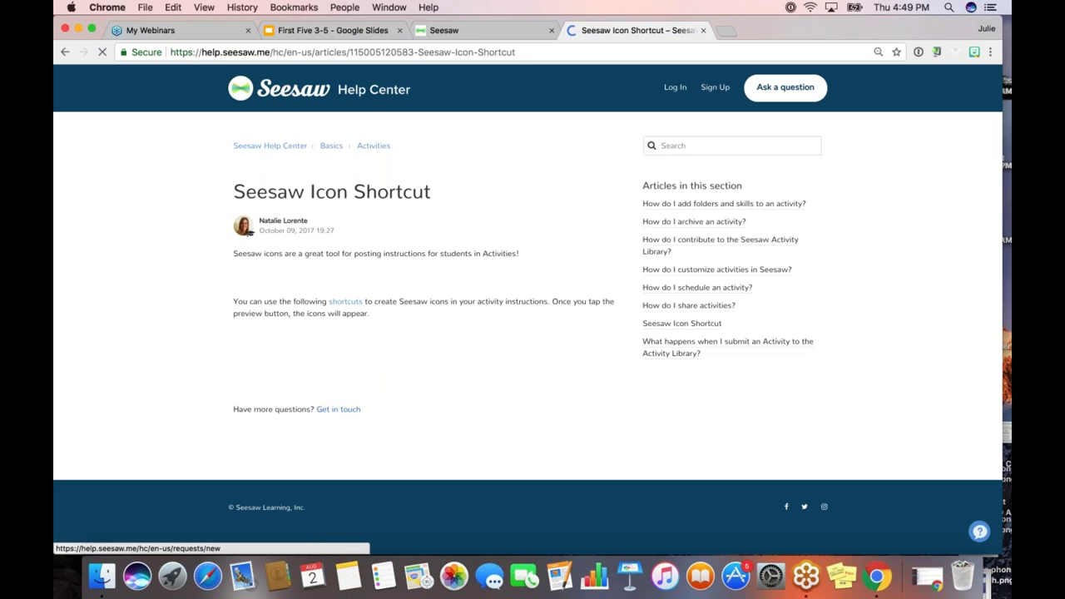
key("super+l")
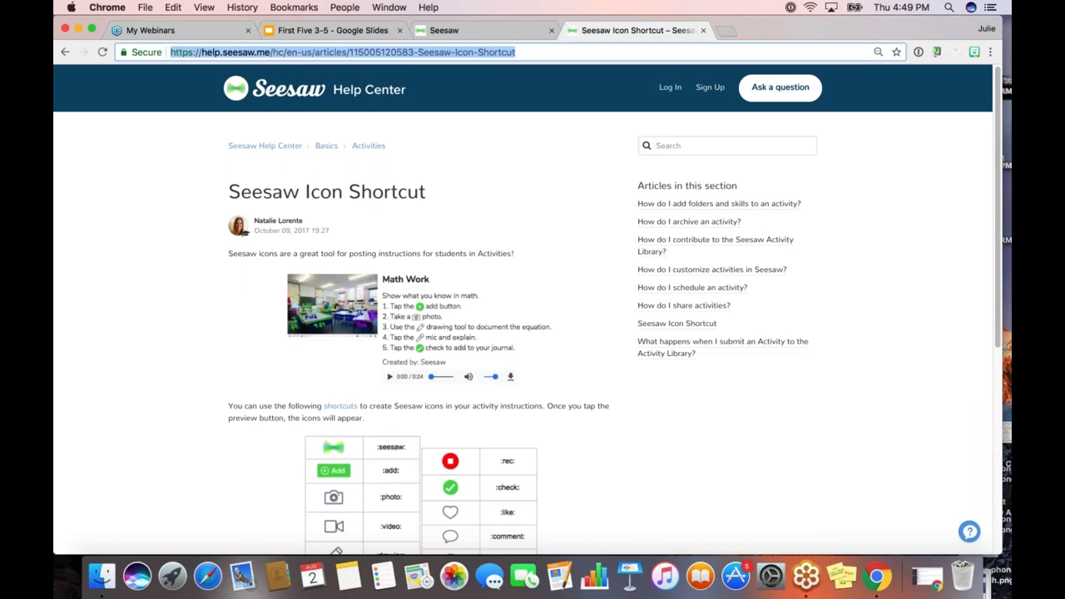